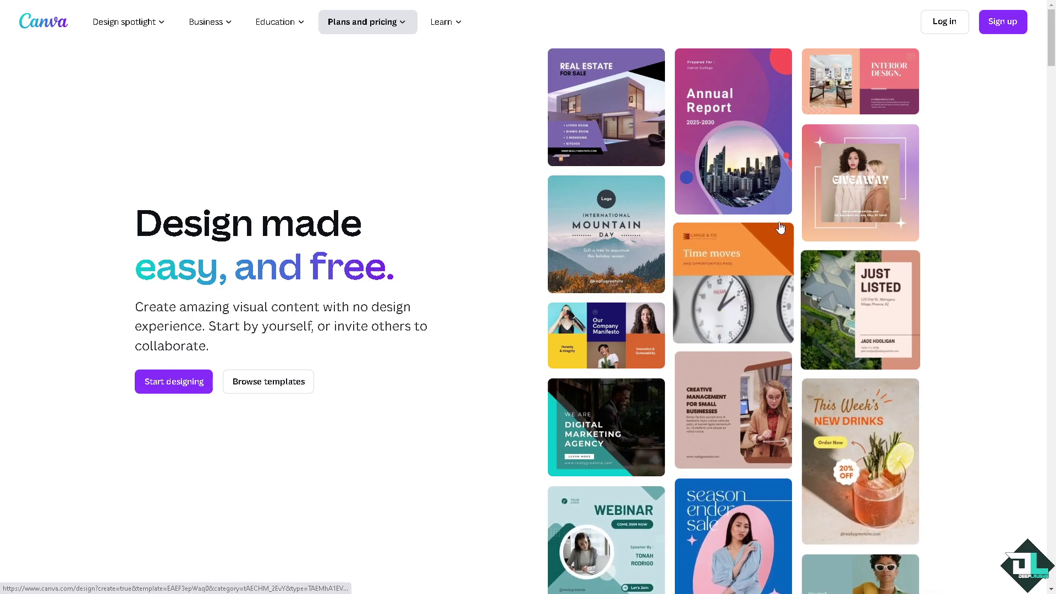
Step: Log in to Canva and bring up the other sign-in methods
left_click(951, 25)
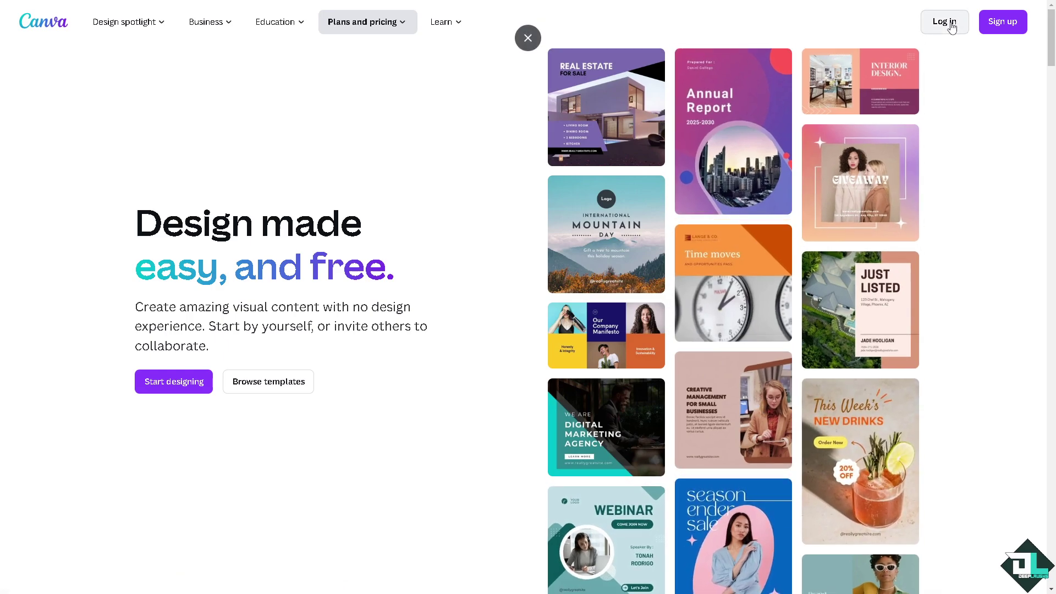
left_click(1002, 22)
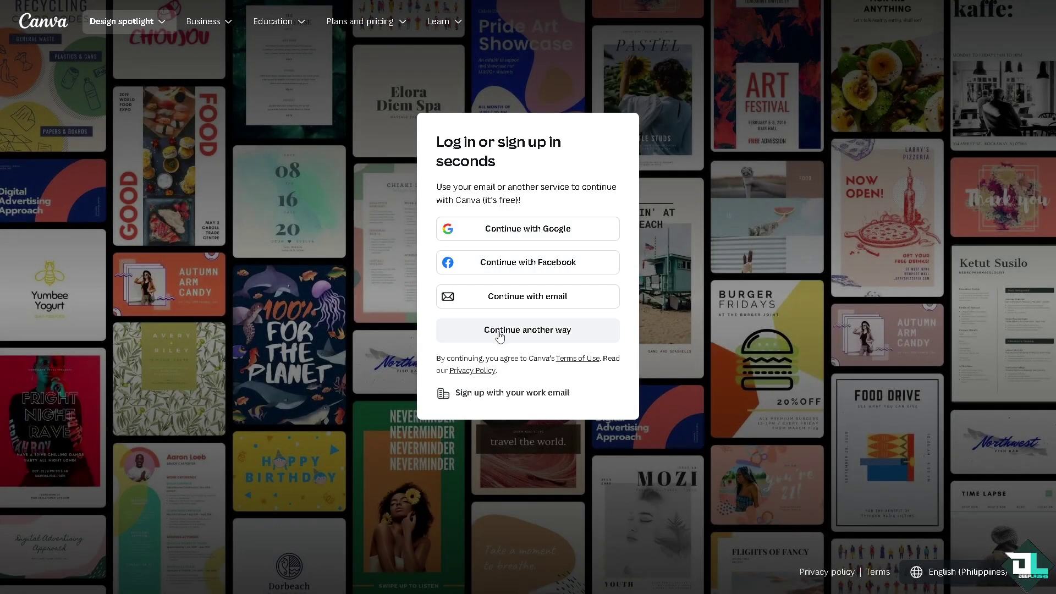
left_click(500, 331)
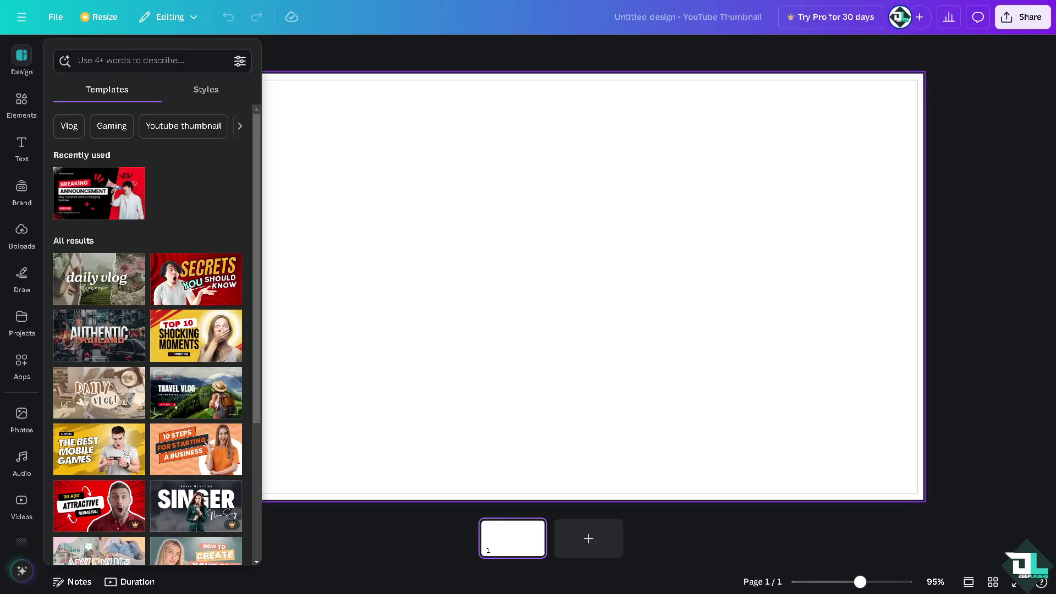
Step: Paste the 'Canva HOW TO BLEND COLORS' thumbnail image and stretch it to fill the whole page
key("ctrl+v")
left_click_drag(324, 159, 182, 79)
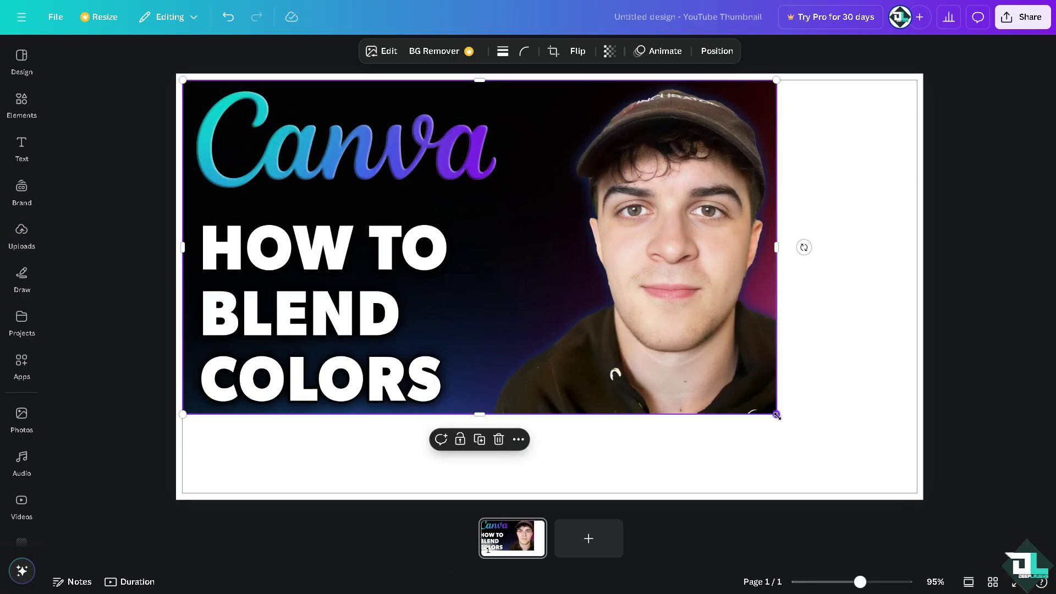
left_click_drag(776, 413, 682, 362)
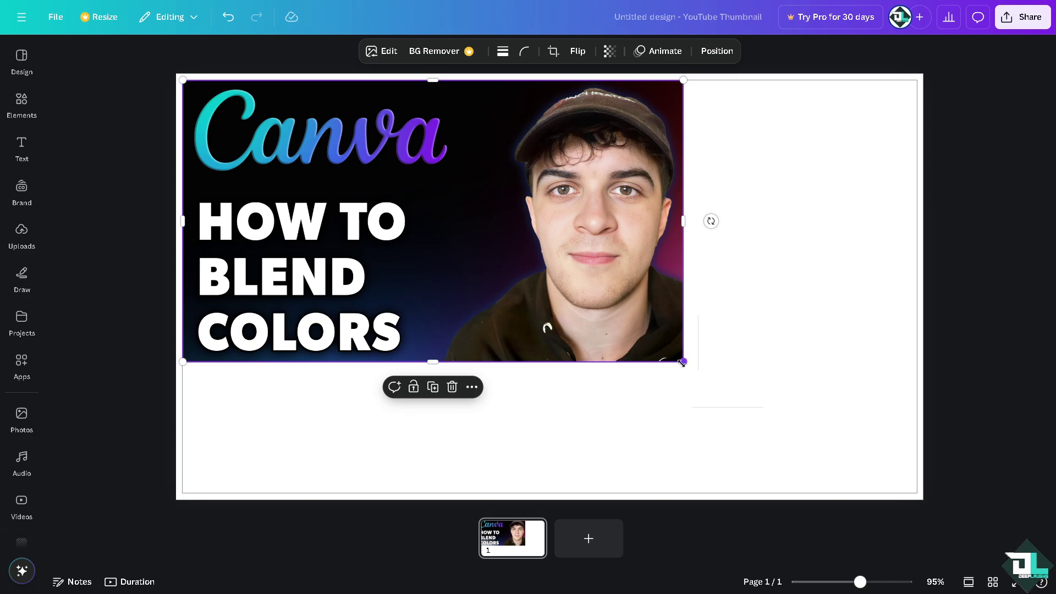
left_click_drag(683, 362, 916, 492)
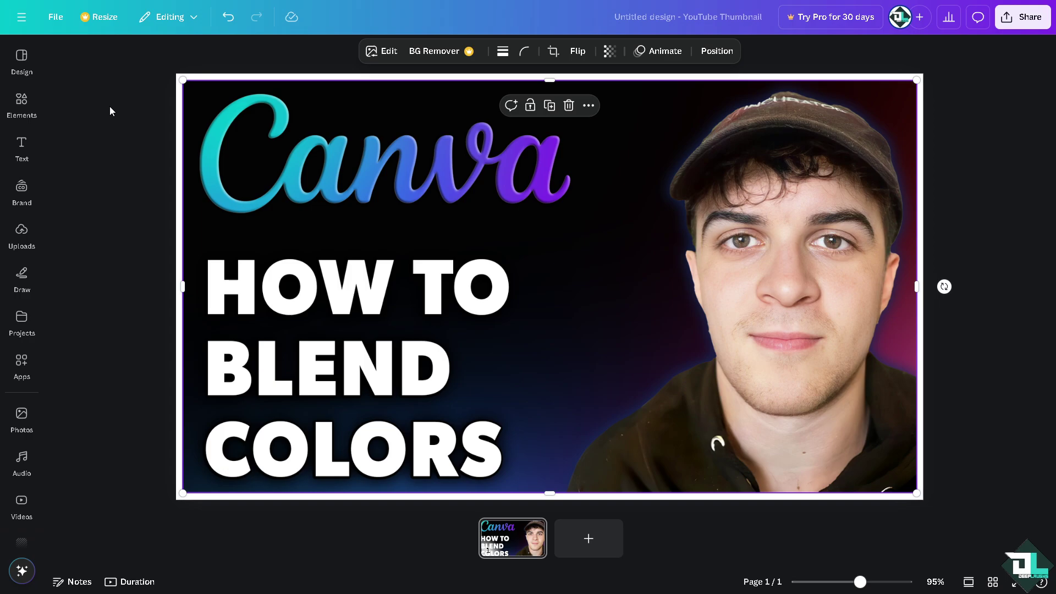
left_click(31, 107)
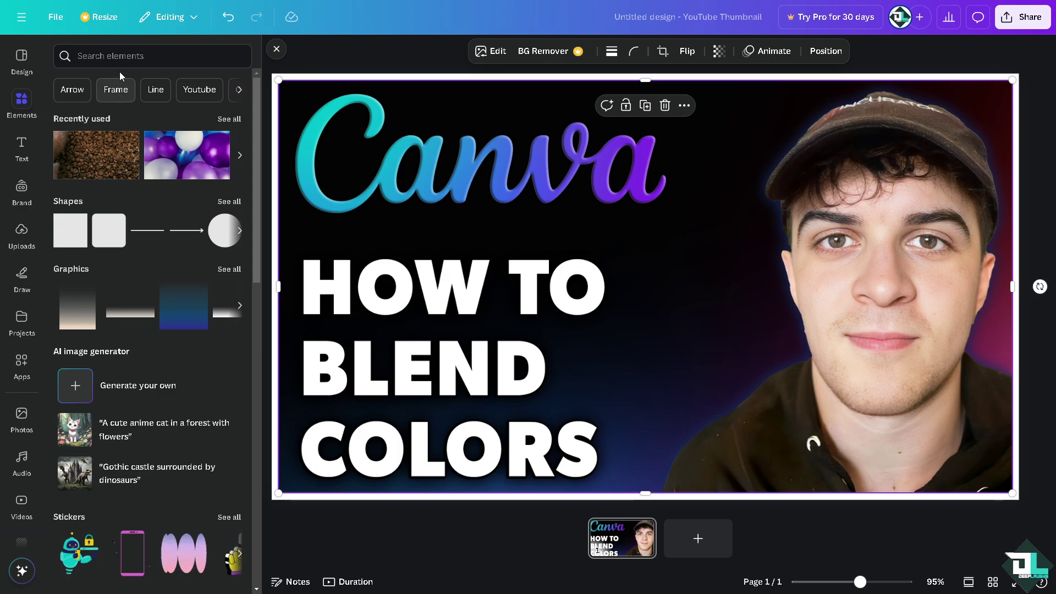
Step: Search elements for 'Gradient', filter to Graphics, then narrow to Transparent gradient and Gradient shape results
left_click(126, 54)
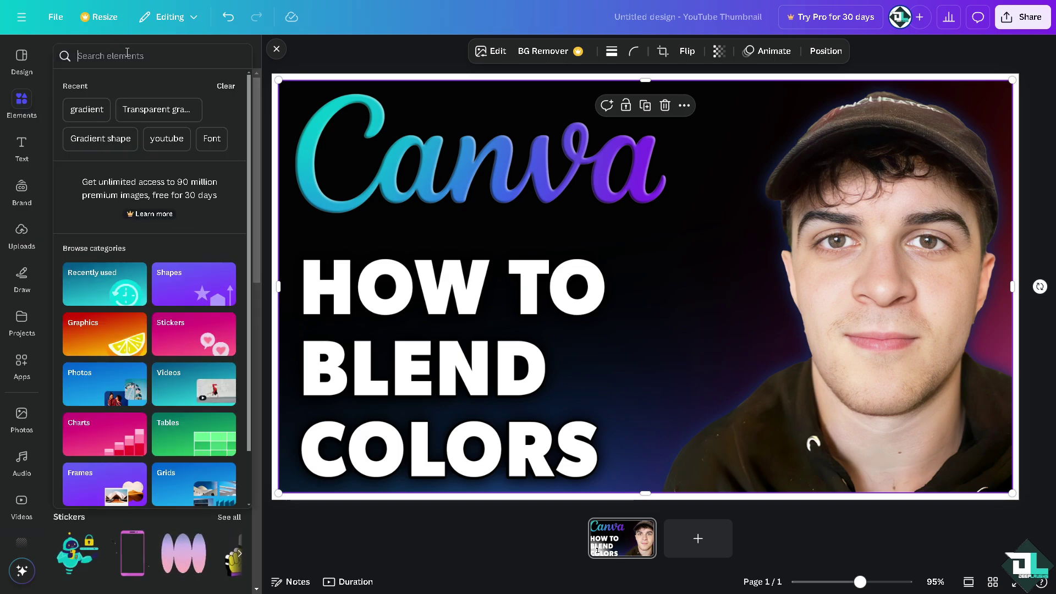
type("Gra")
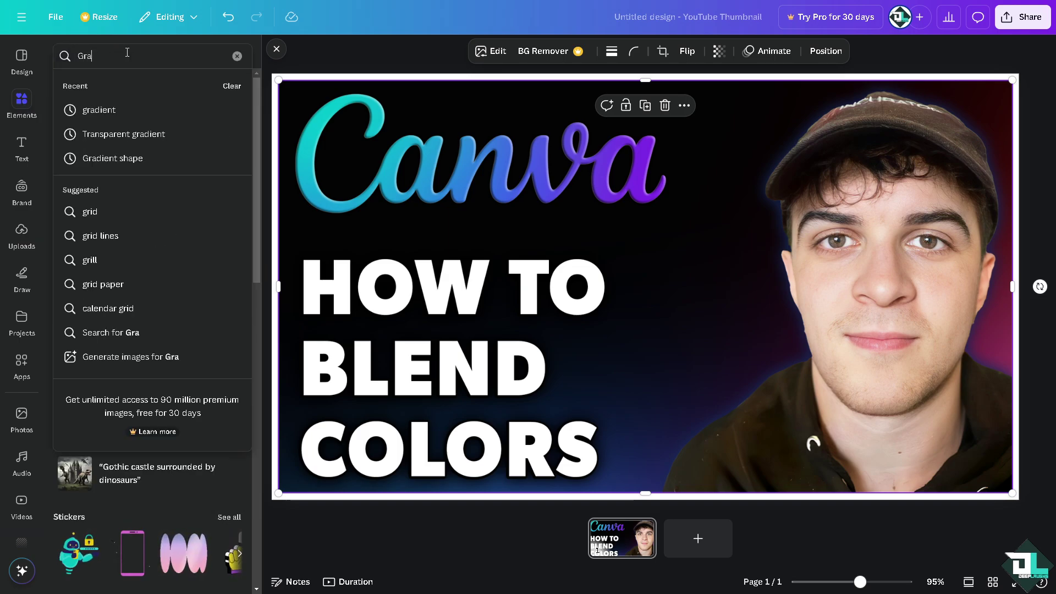
type("dien")
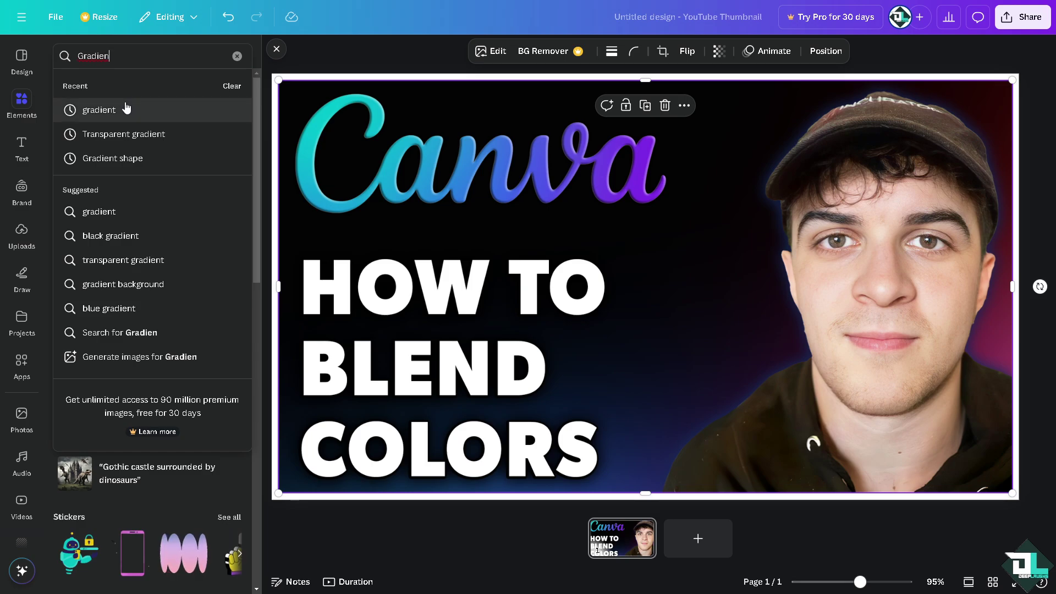
left_click(125, 108)
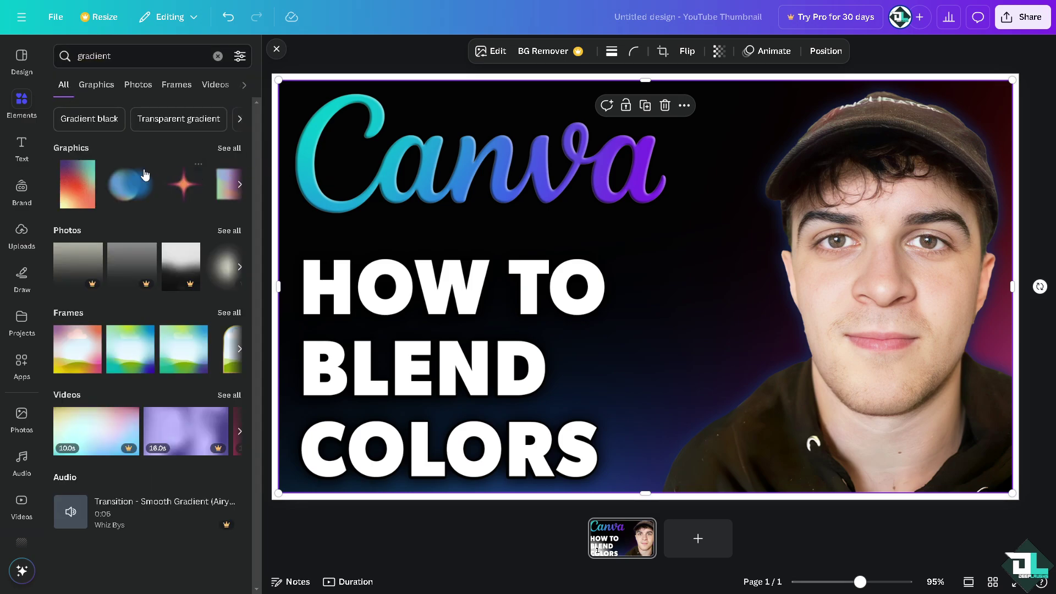
left_click(103, 86)
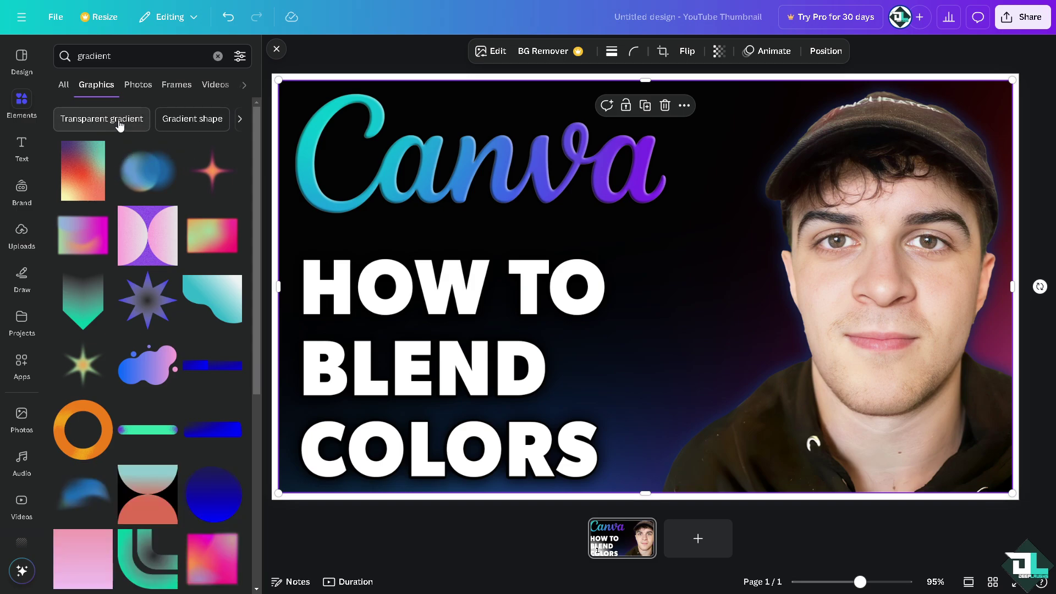
left_click(120, 125)
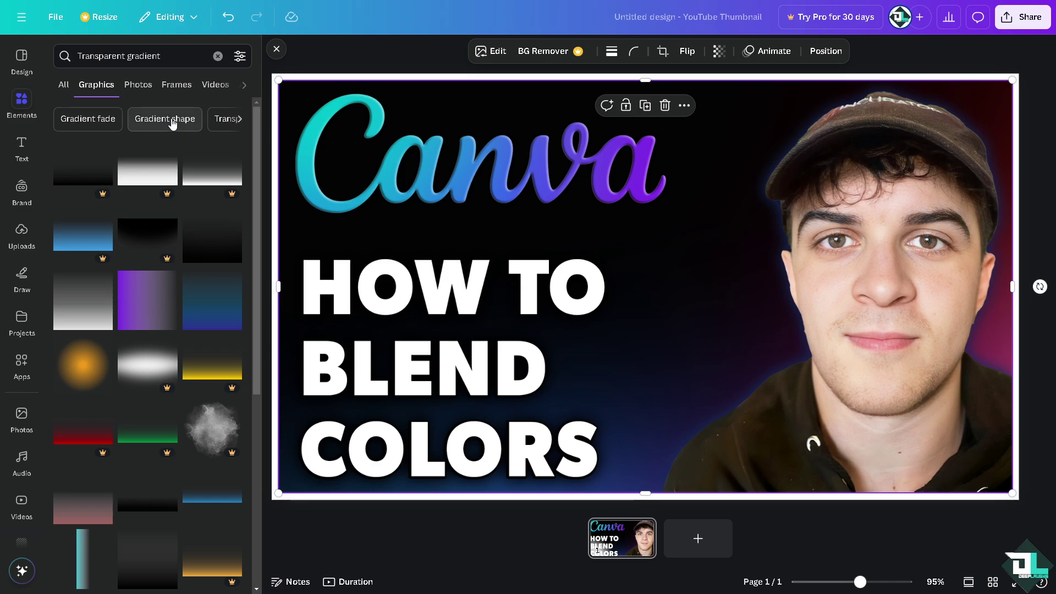
left_click(172, 122)
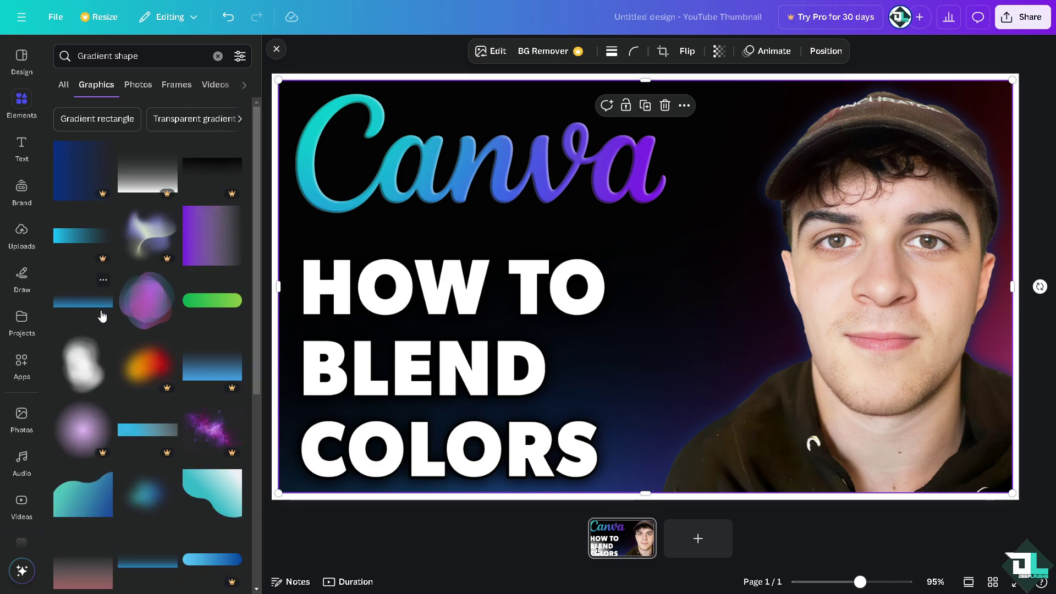
Step: Add the purple gradient blob and move it up-left onto the word Canva, keeping it above the image
left_click(181, 311)
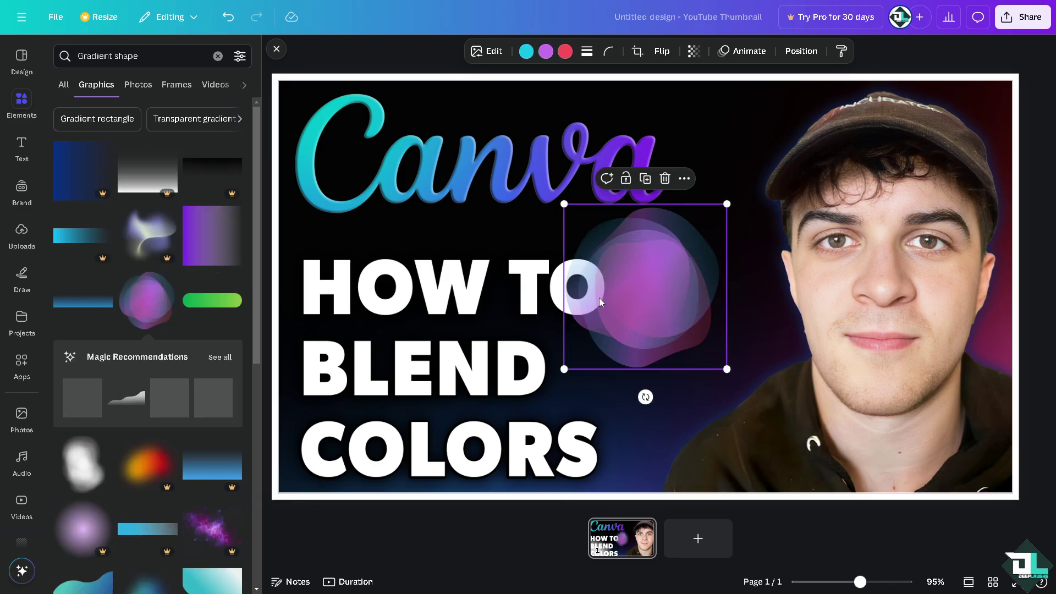
left_click_drag(617, 281, 544, 221)
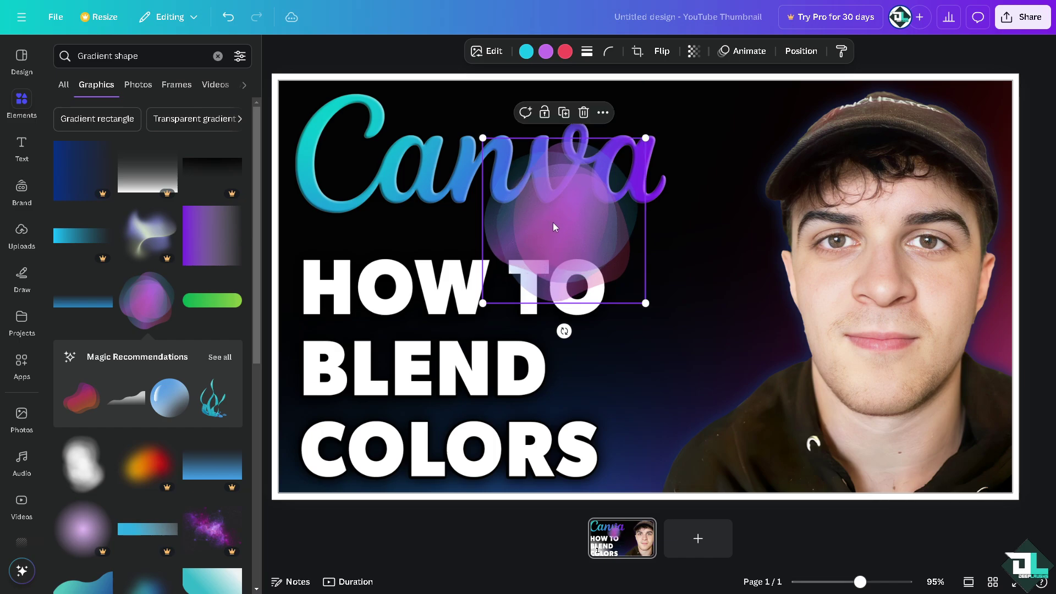
right_click(565, 220)
mouse_move(630, 369)
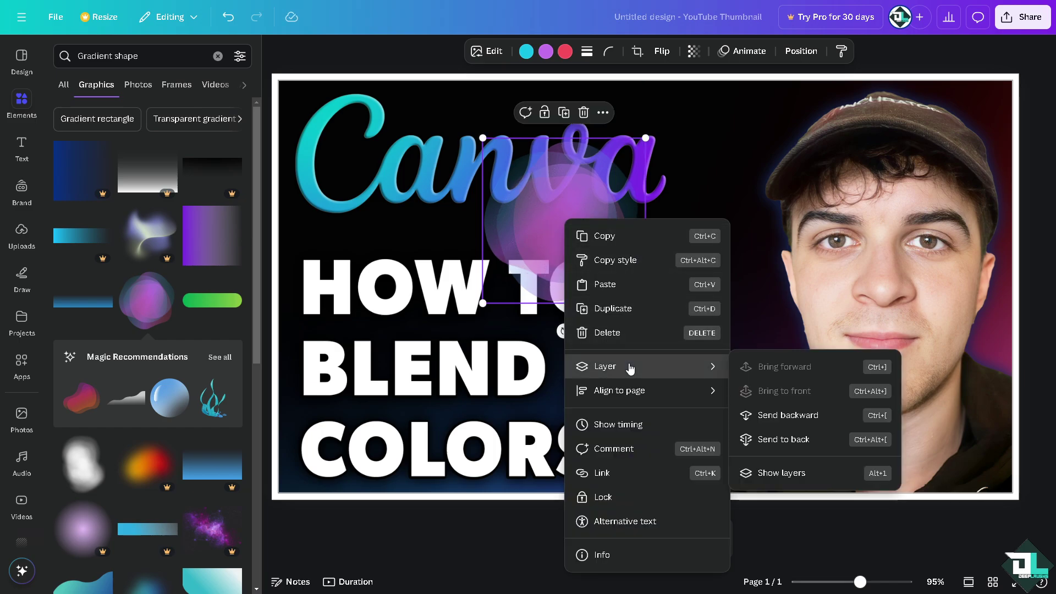
left_click(793, 418)
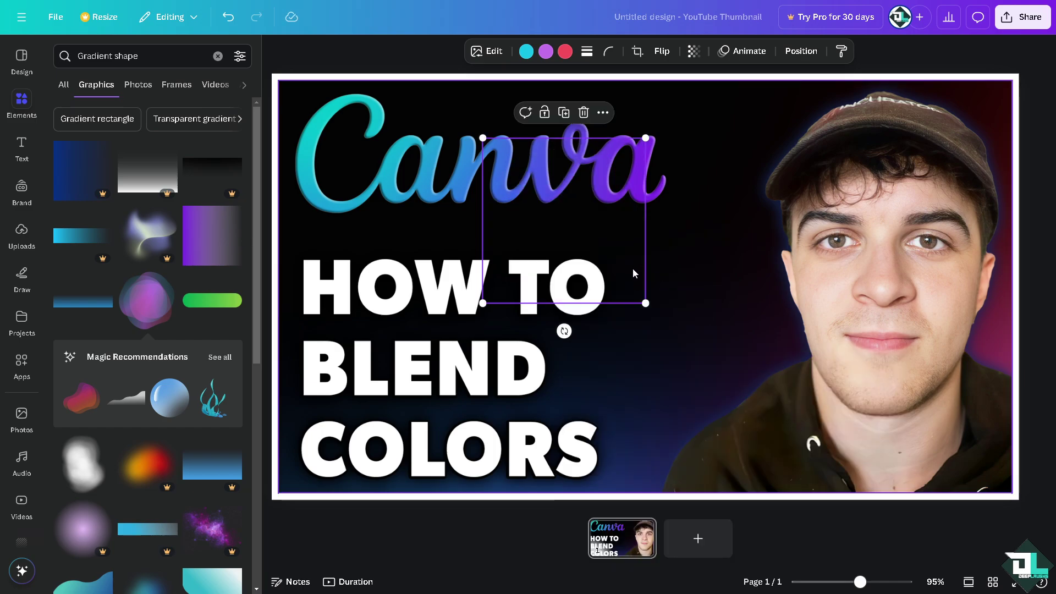
key("ctrl+z")
Step: Enlarge the purple blob, set its transparency to 27, and place it over the title
left_click_drag(645, 303, 578, 242)
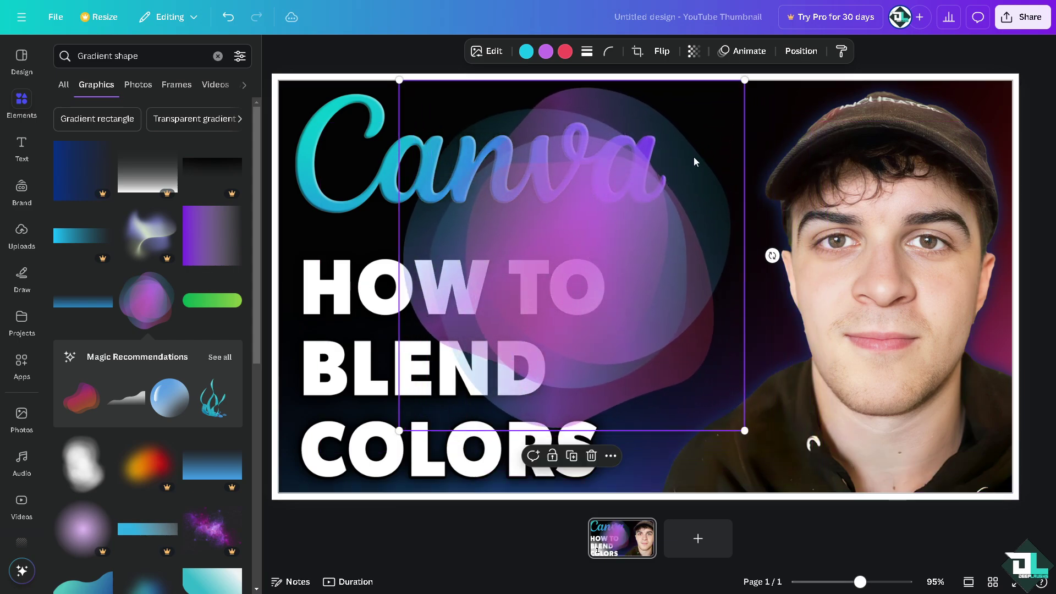
left_click(695, 51)
left_click_drag(663, 101, 650, 102)
left_click_drag(670, 267, 561, 257)
scroll(210, 417, "down", 3)
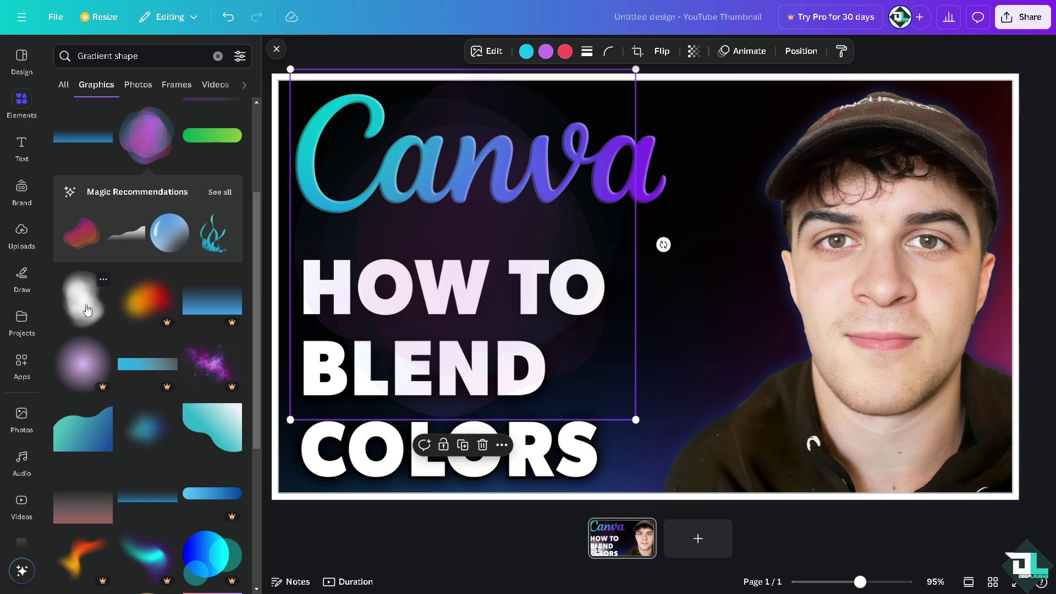
Step: Add the white smoke shape beside the face and fade it to about 30 transparency
left_click_drag(487, 304, 698, 274)
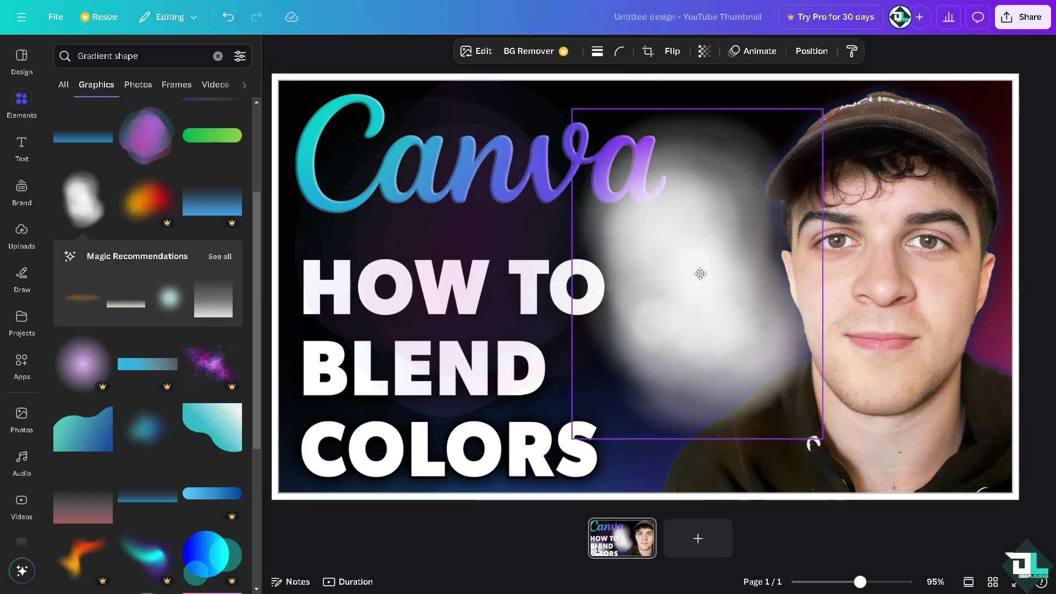
left_click(705, 51)
left_click_drag(657, 101, 670, 103)
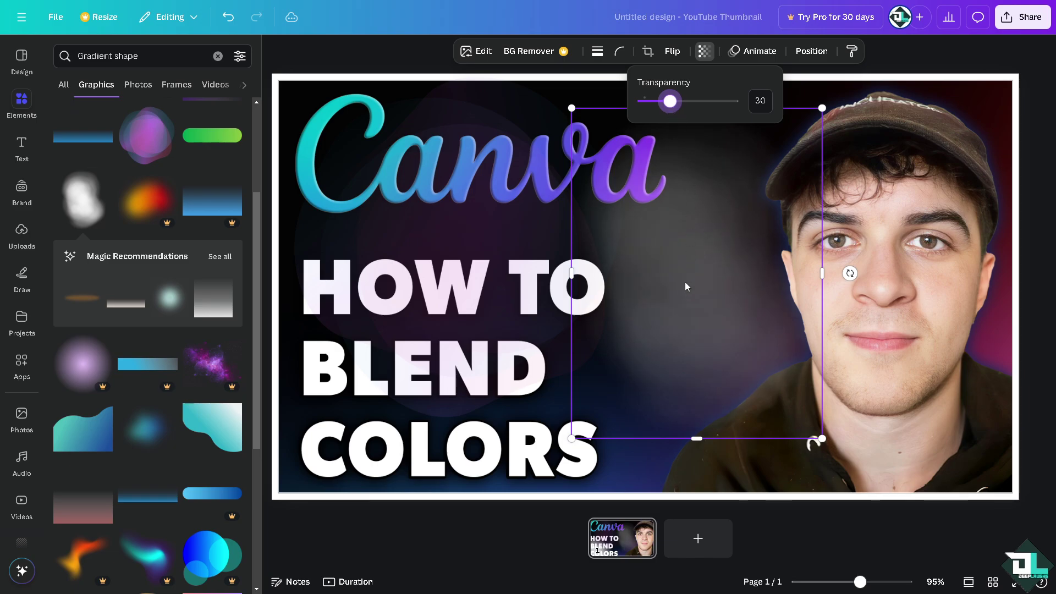
left_click_drag(684, 287, 662, 276)
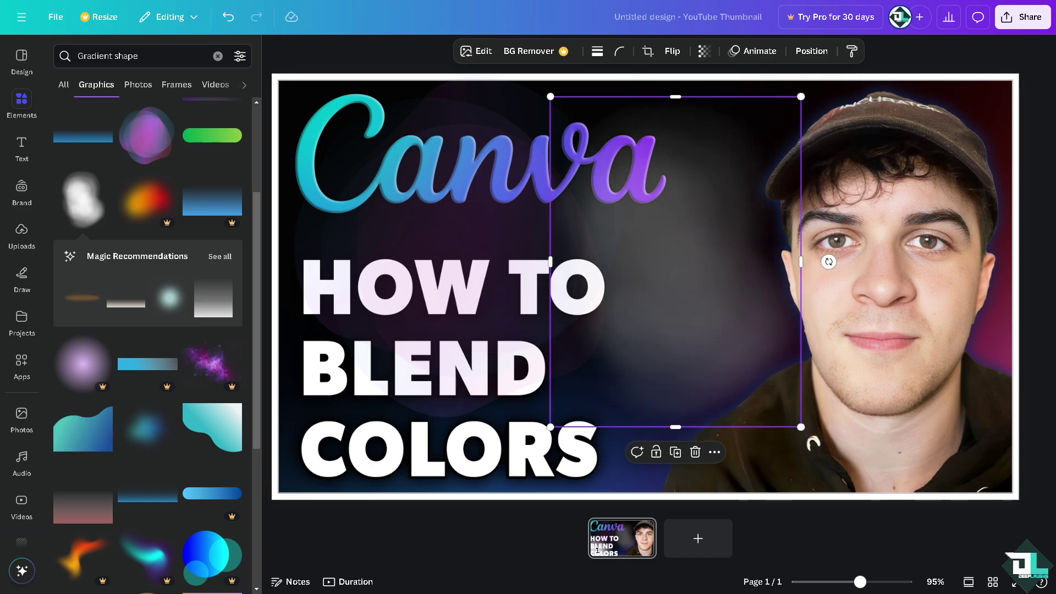
scroll(172, 427, "down", 5)
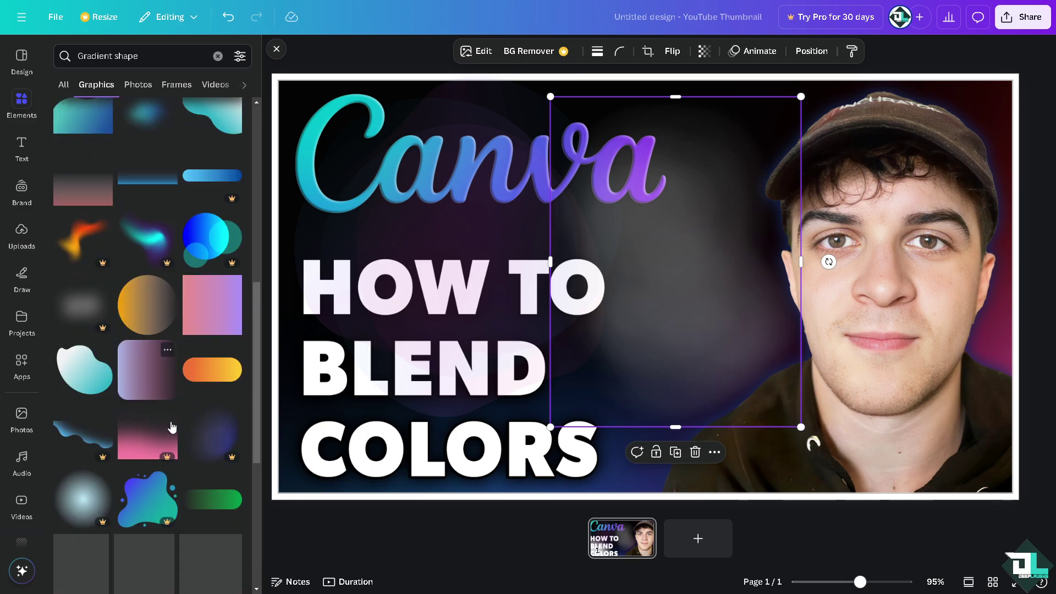
scroll(171, 427, "down", 2)
Step: Add the pink blurred gradient, shrink it, rotate it 45° into a diamond, and fade it to 39
left_click(87, 455)
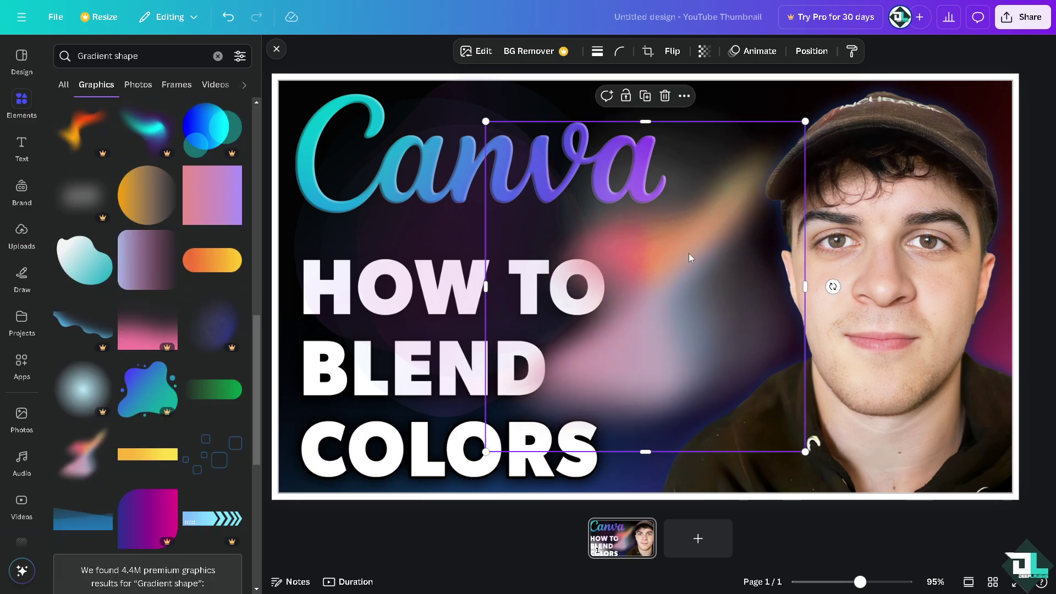
left_click_drag(690, 257, 613, 329)
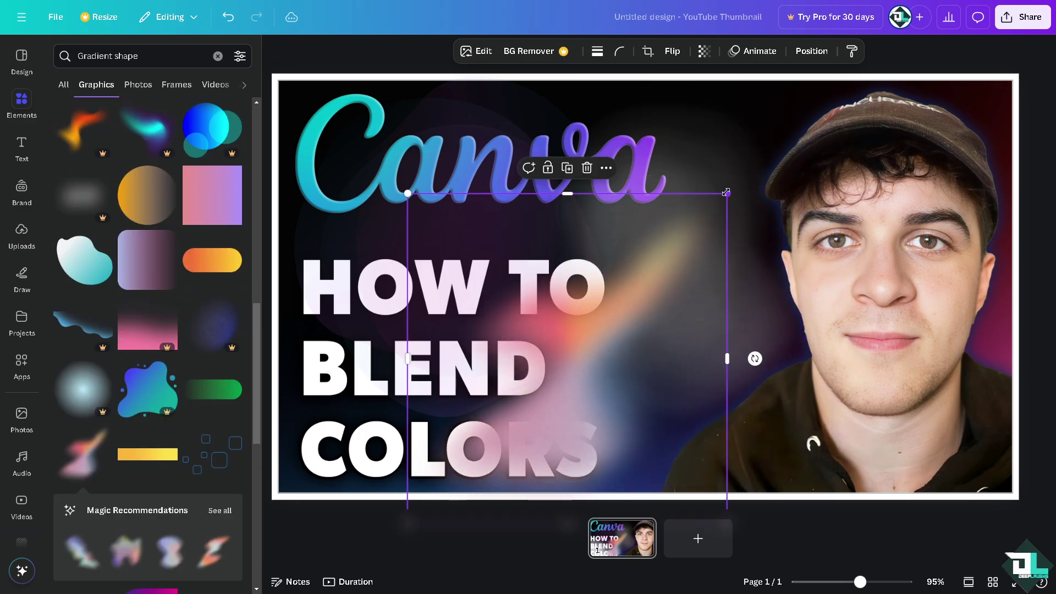
left_click_drag(726, 192, 607, 316)
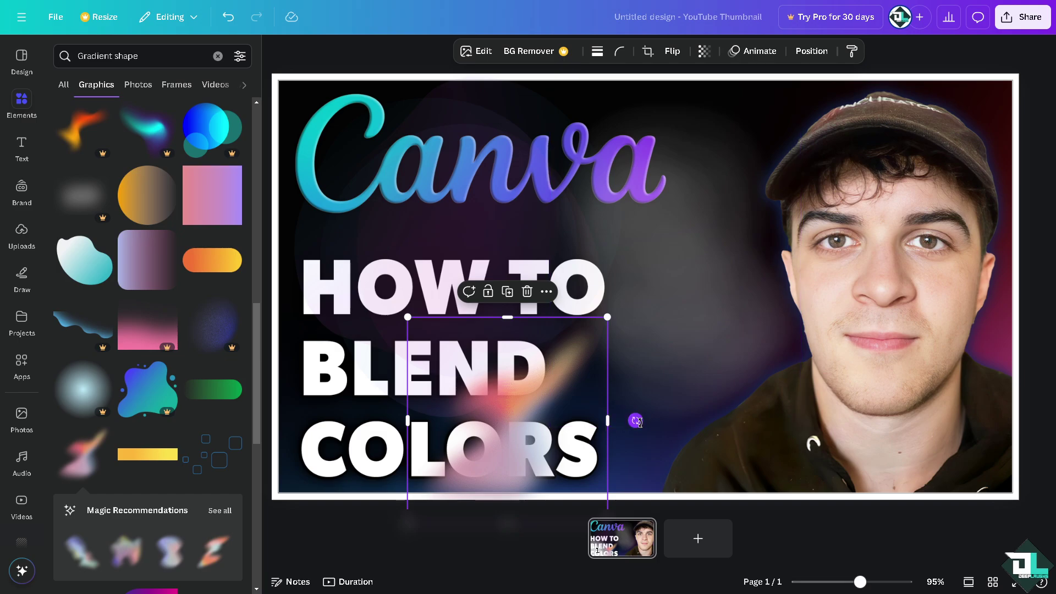
left_click_drag(636, 422, 567, 483)
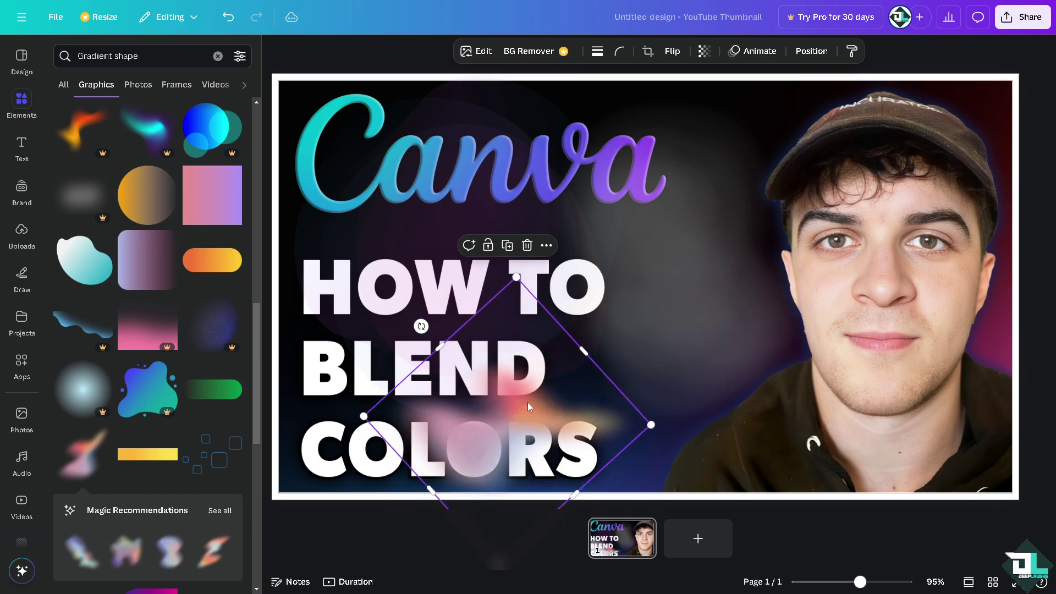
left_click_drag(528, 407, 561, 407)
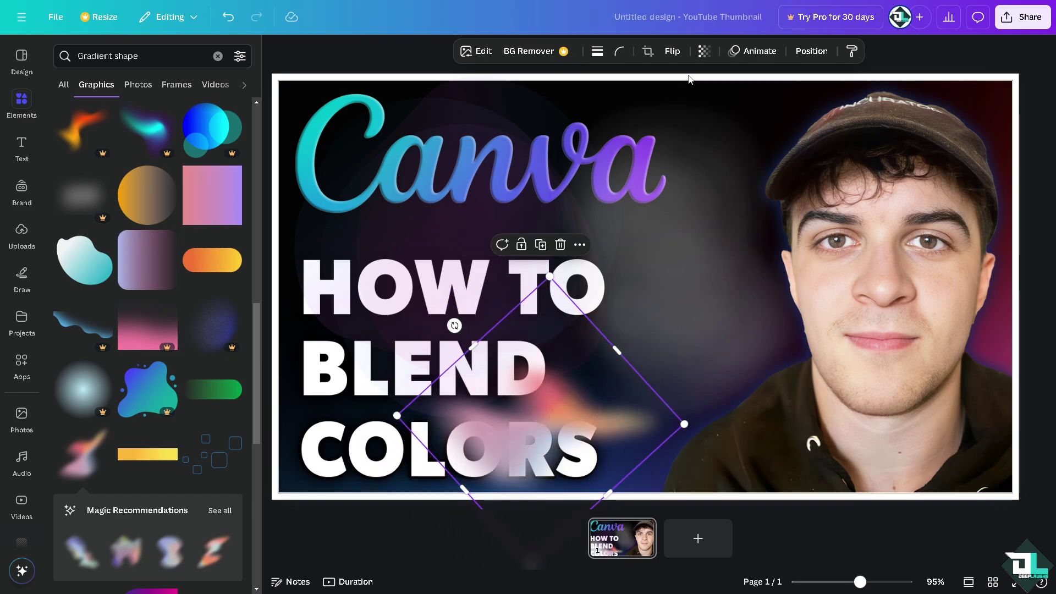
left_click(704, 51)
left_click_drag(667, 101, 693, 101)
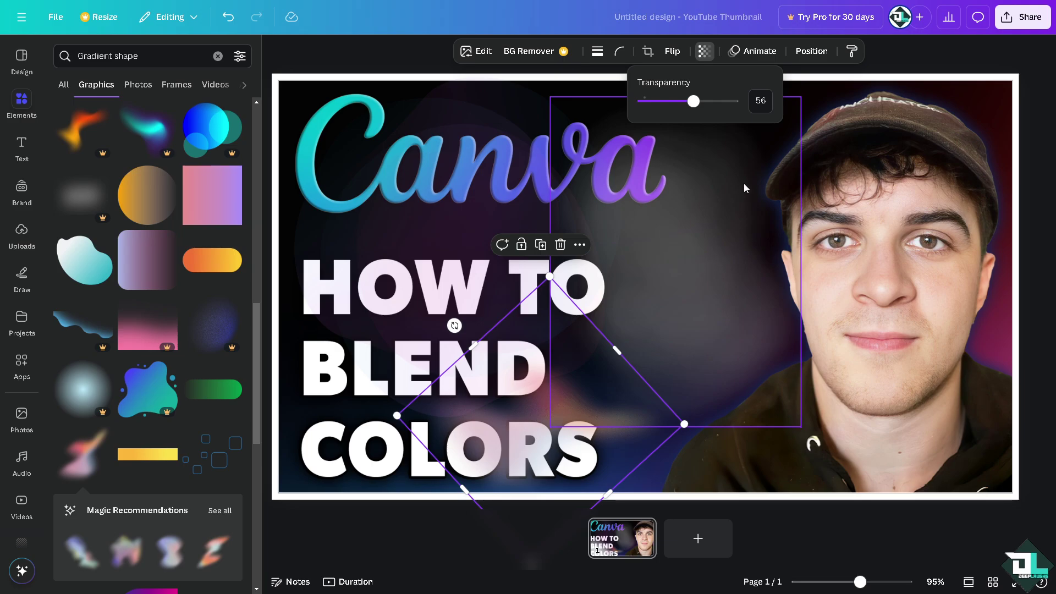
Step: Select the design title in the top bar to start renaming it
left_click(667, 20)
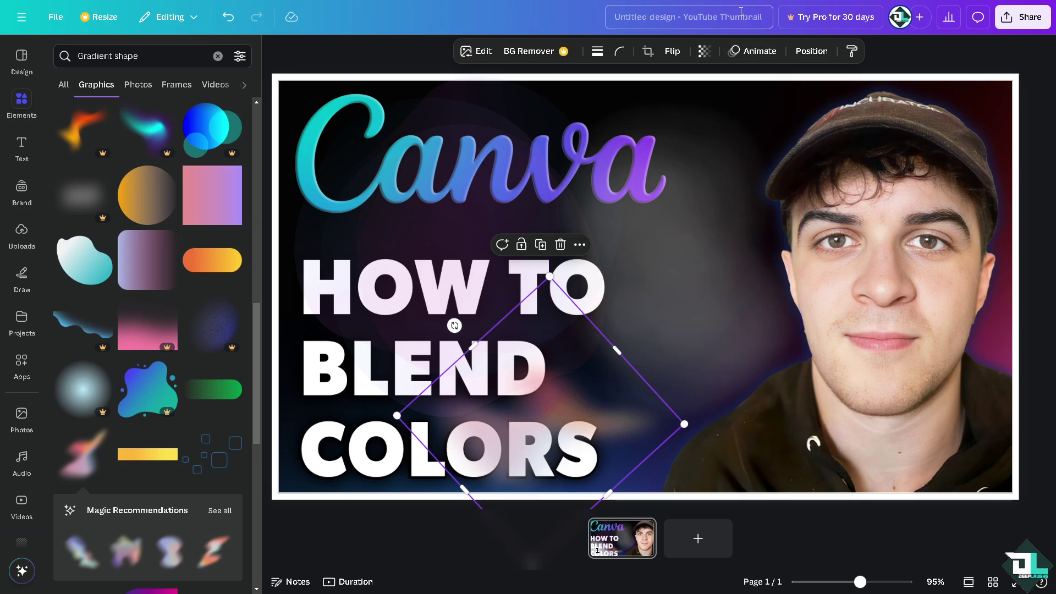